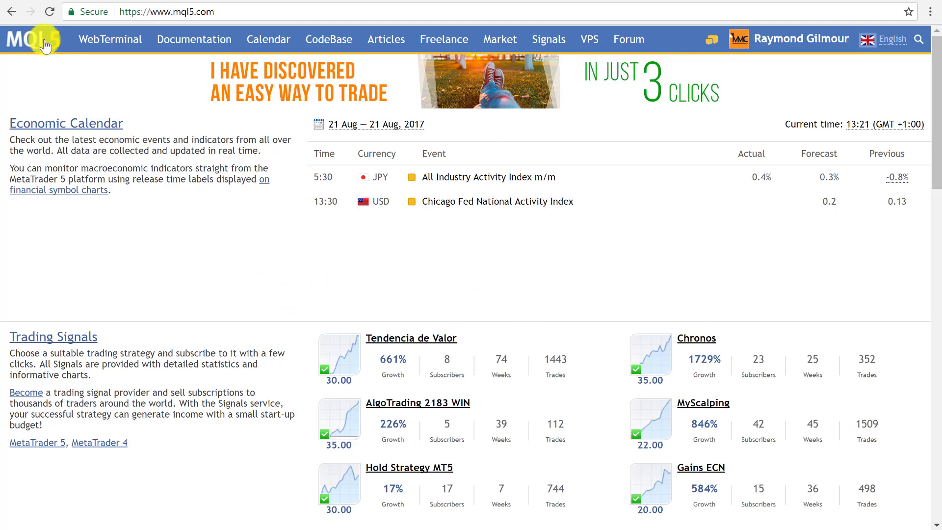
# Search MetaTrader 4 Market indicators for 'cycle finder pro' and start buying it for 59 USD
pyautogui.click(496, 41)
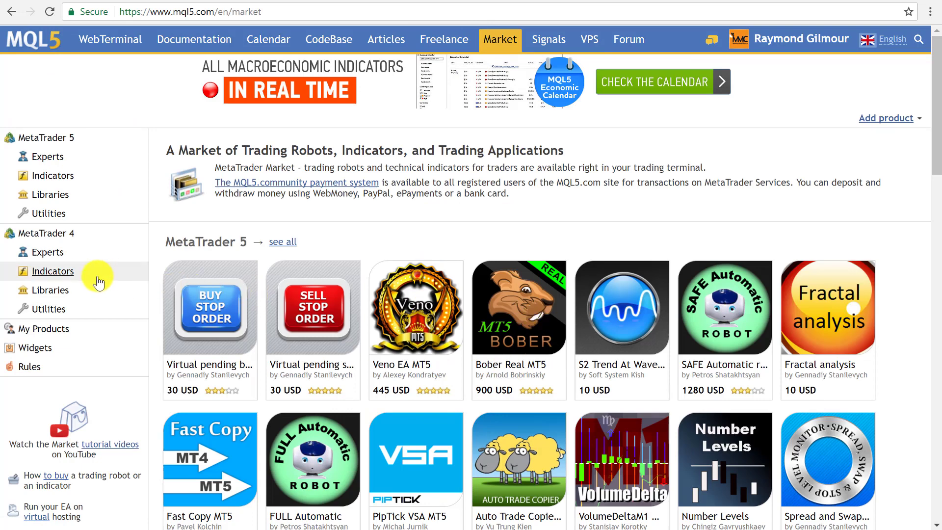
pyautogui.click(51, 271)
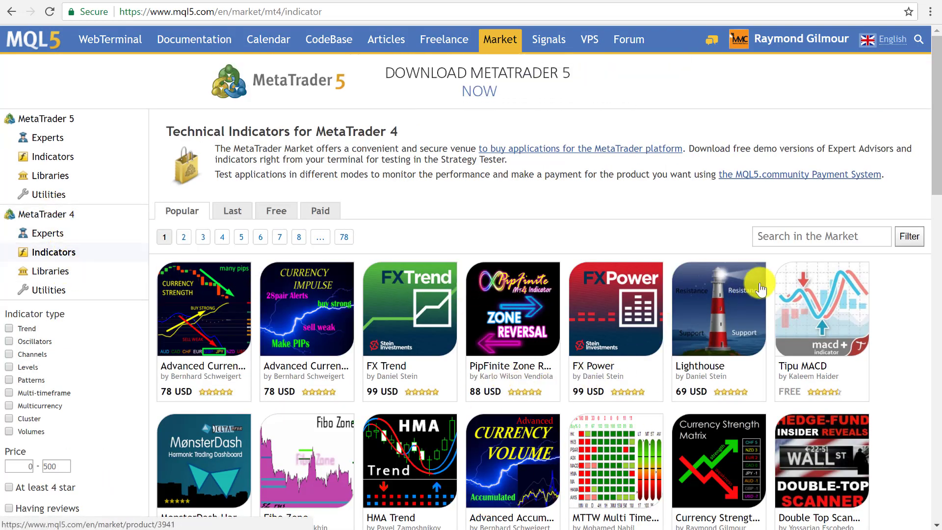
pyautogui.click(804, 235)
pyautogui.write('cy')
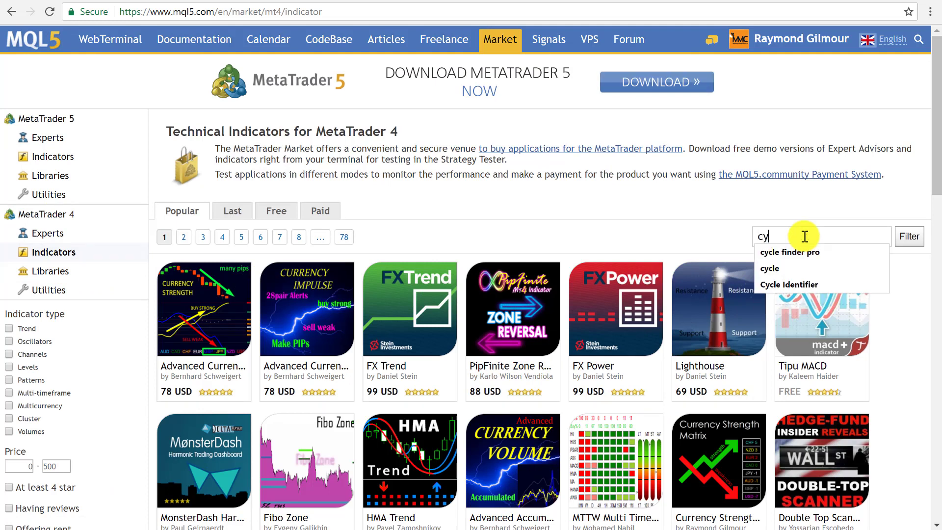
pyautogui.write('cle finder pro')
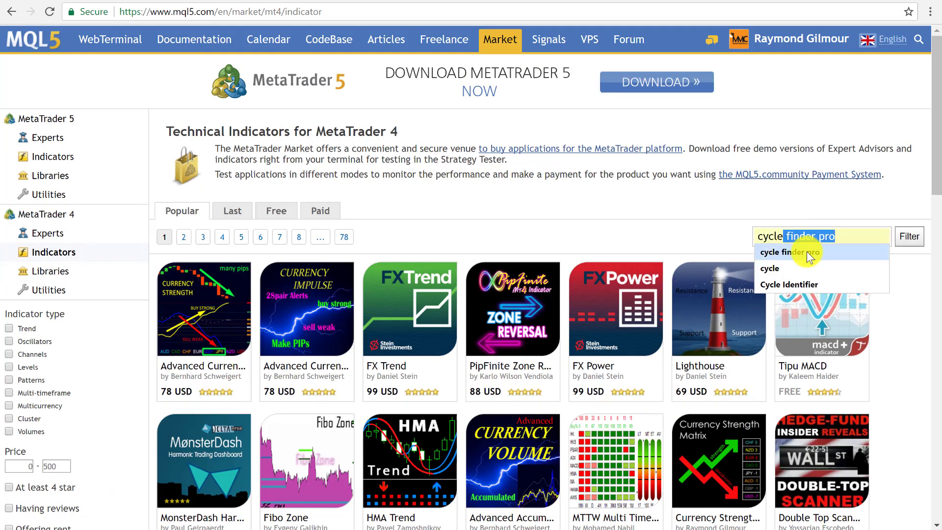
pyautogui.click(795, 252)
pyautogui.click(907, 236)
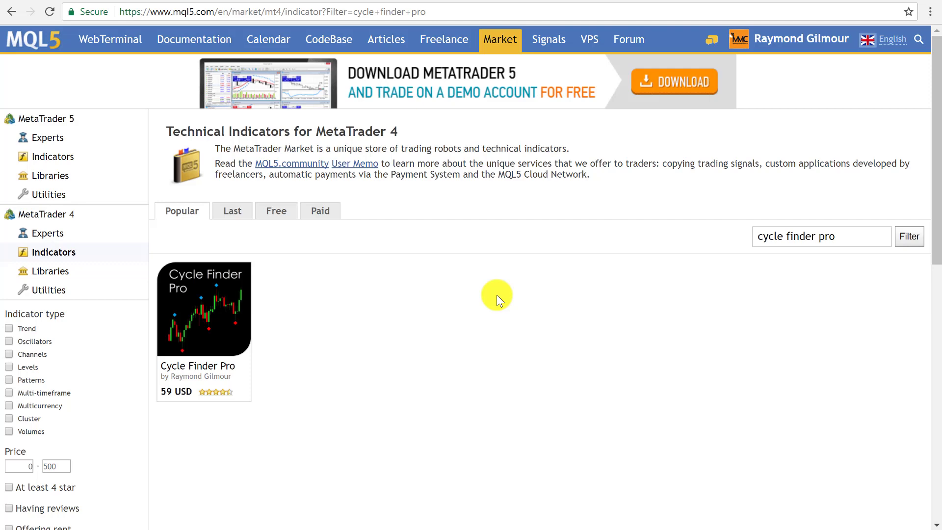
pyautogui.click(207, 306)
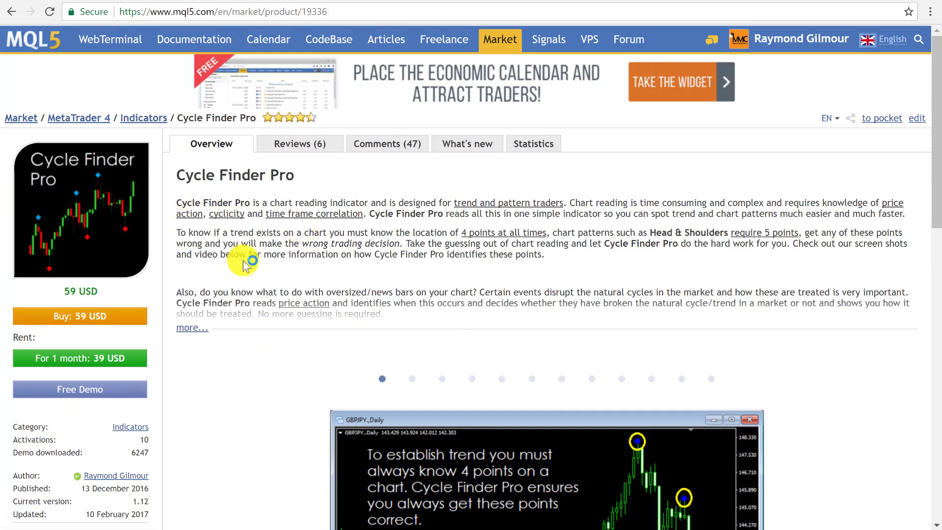
pyautogui.click(80, 316)
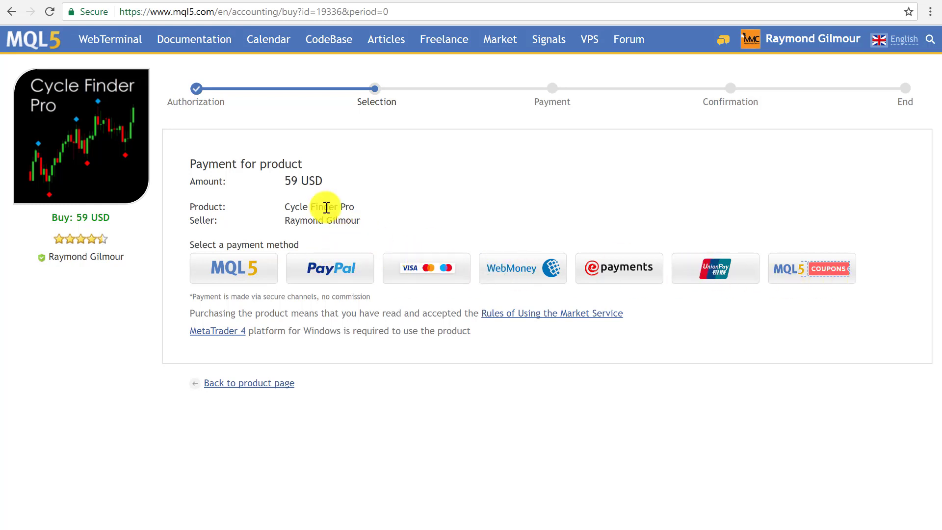
# Pay 59 USD for Cycle Finder Pro from the MQL5 account using the saved password
pyautogui.click(239, 273)
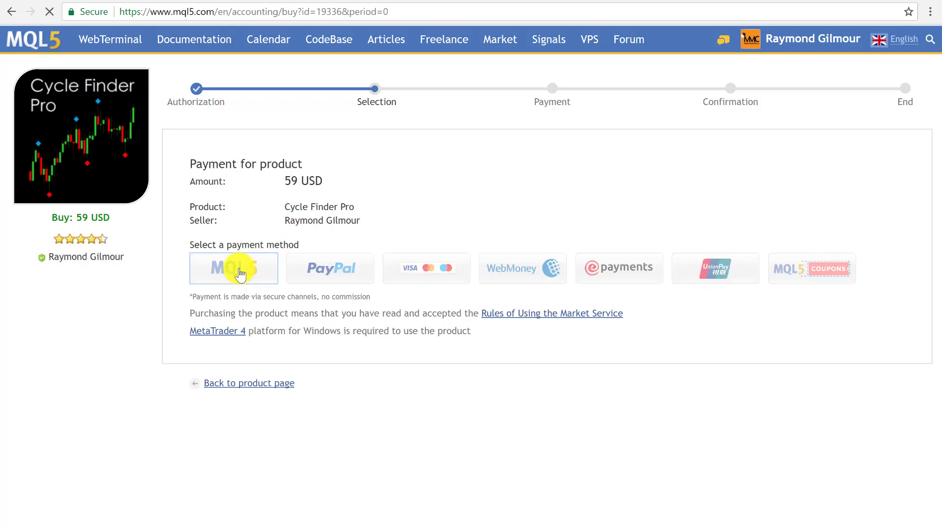
pyautogui.click(307, 244)
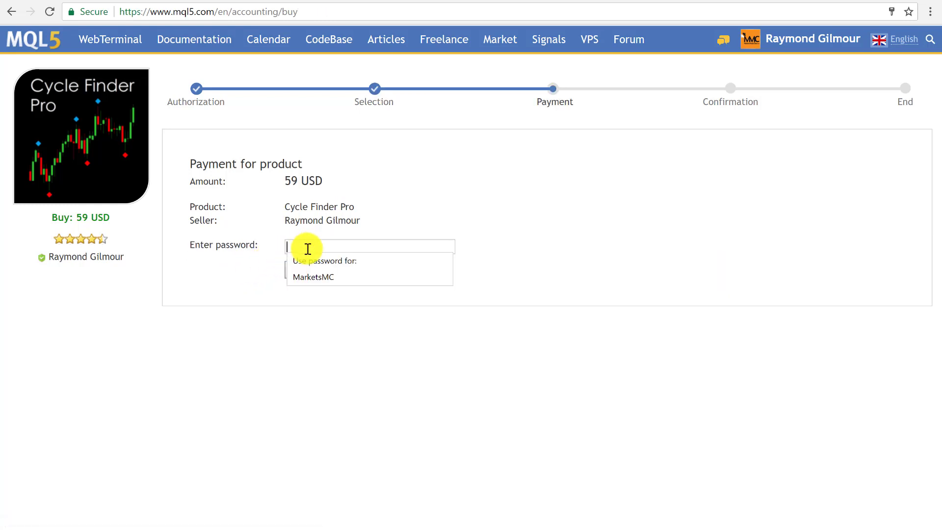
pyautogui.rightClick(309, 247)
pyautogui.click(295, 246)
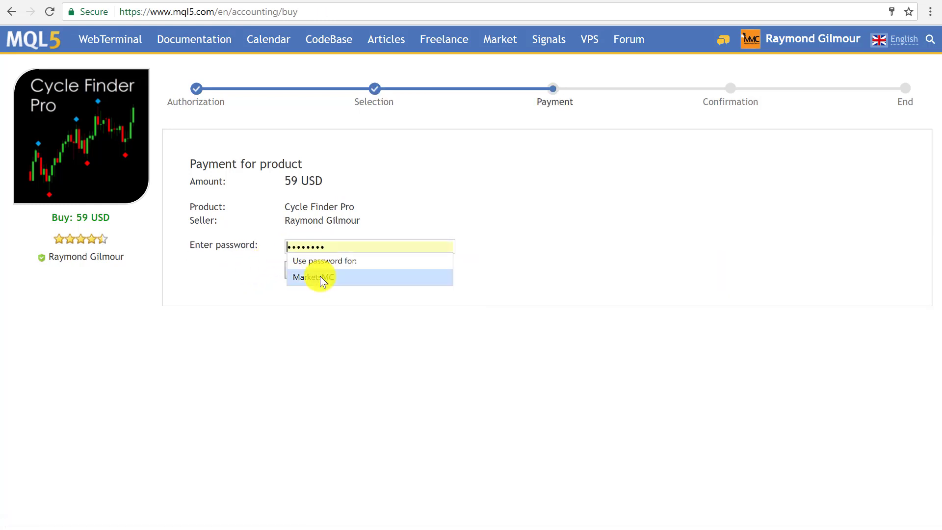
pyautogui.click(320, 276)
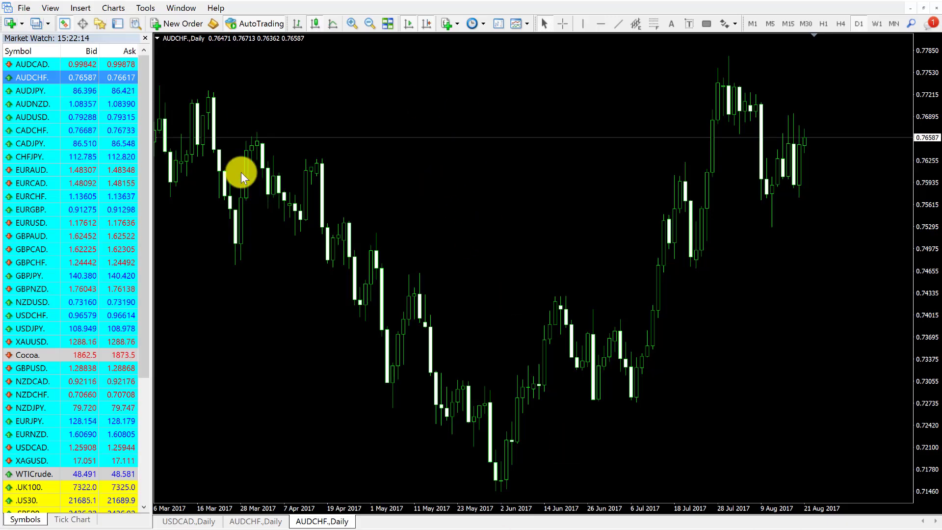
# Confirm the saved MQL5.community login and password in the terminal's Community settings
pyautogui.click(24, 7)
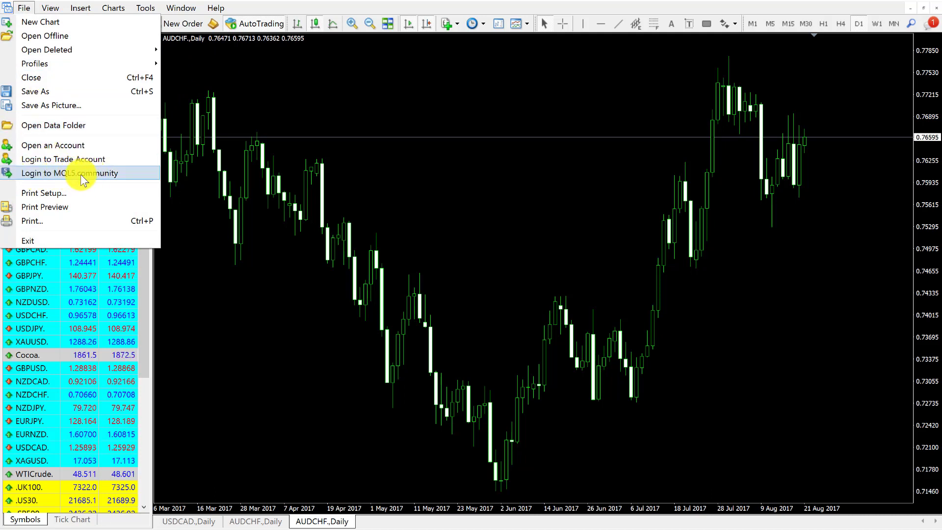
pyautogui.click(80, 173)
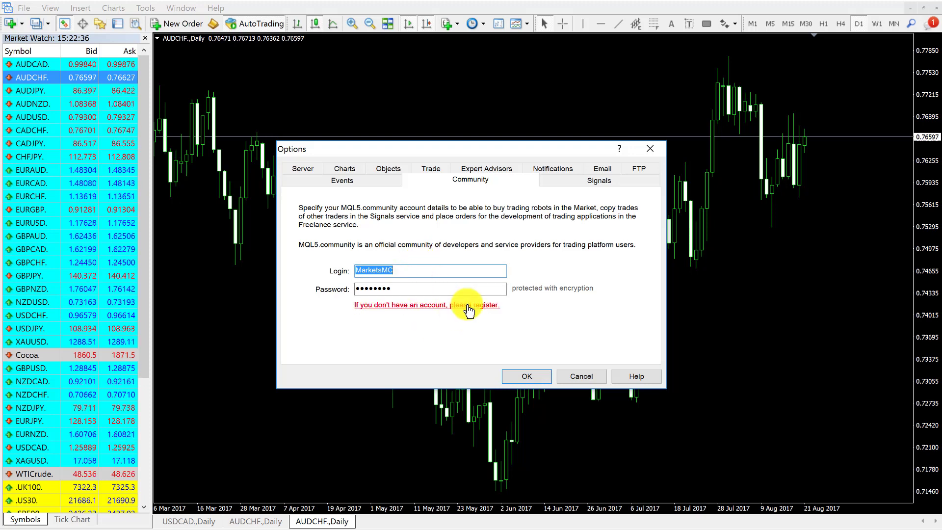
pyautogui.click(527, 376)
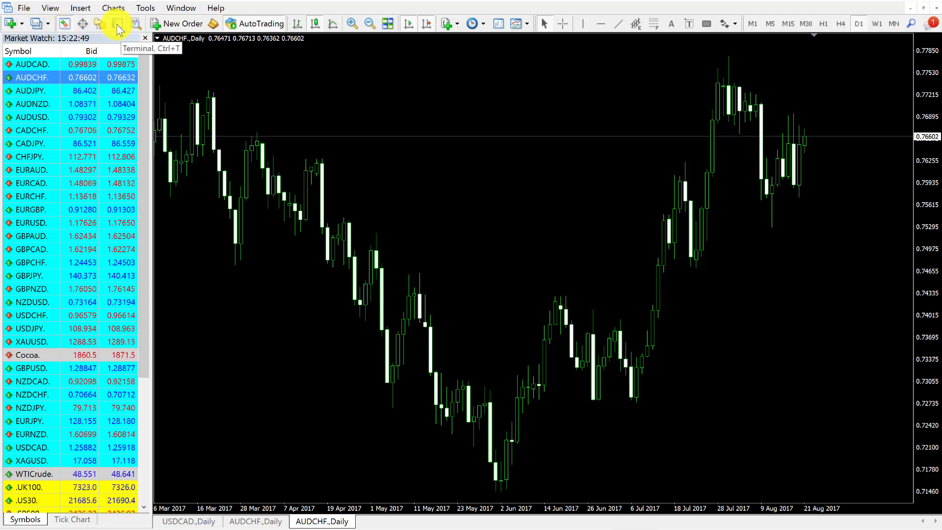
# Show the Terminal's refreshed Market purchases and open Cycle Finder Pro for installation
pyautogui.click(52, 9)
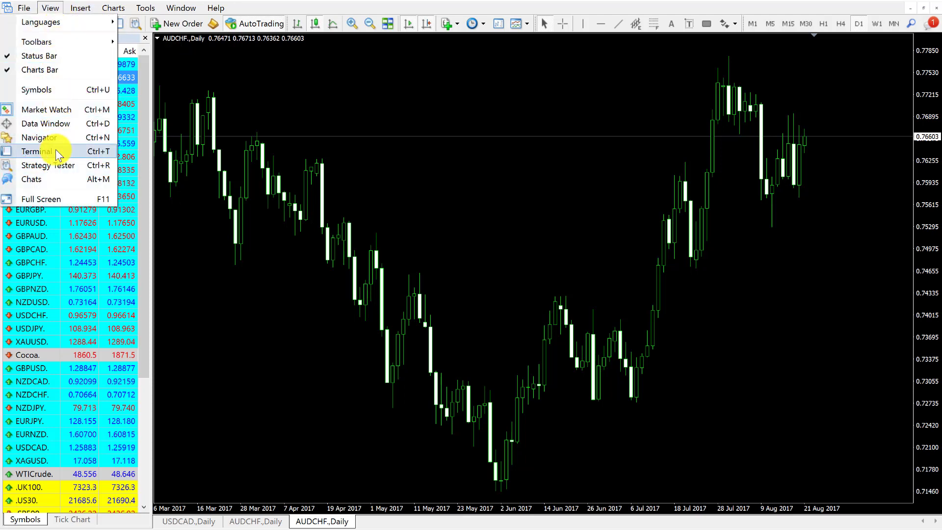
pyautogui.click(29, 151)
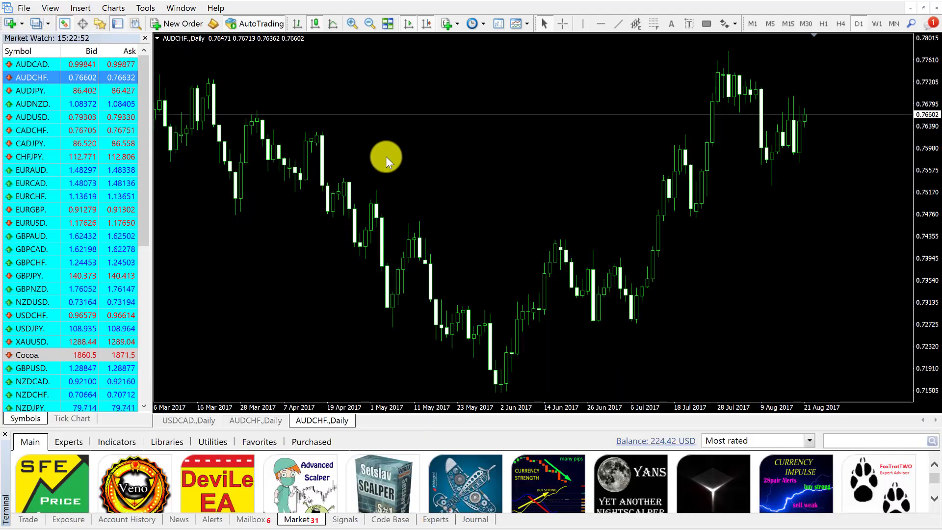
pyautogui.click(312, 441)
pyautogui.click(340, 442)
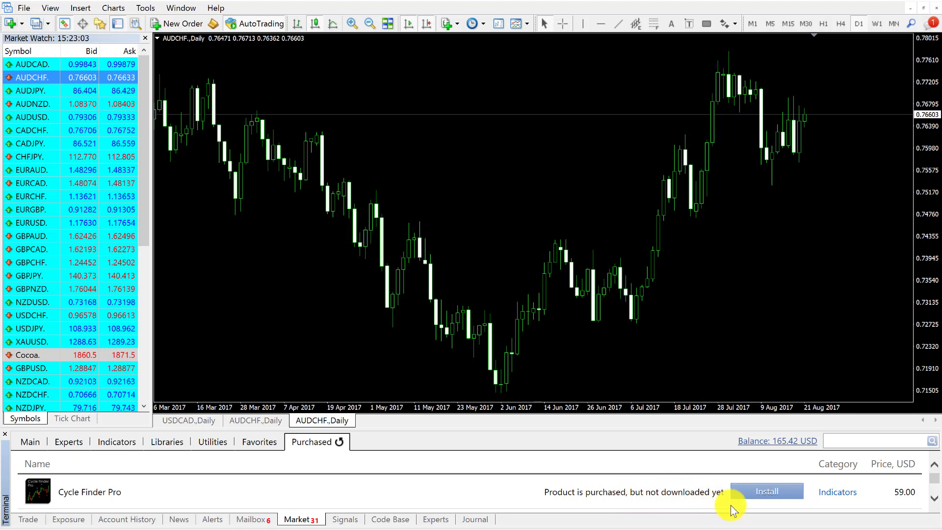
pyautogui.click(776, 498)
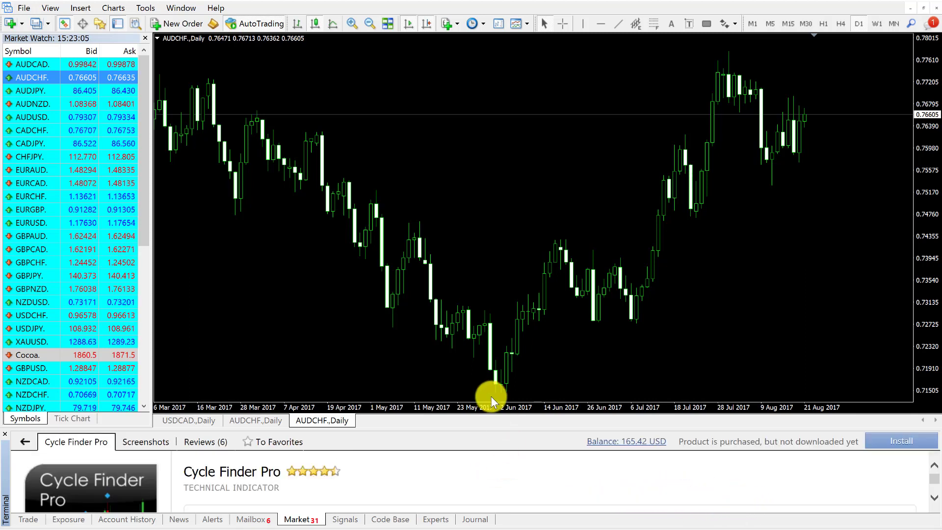
# Enlarge the product panel and activate Cycle Finder Pro with the MQL5 account password
pyautogui.moveTo(498, 430); pyautogui.dragTo(505, 324)
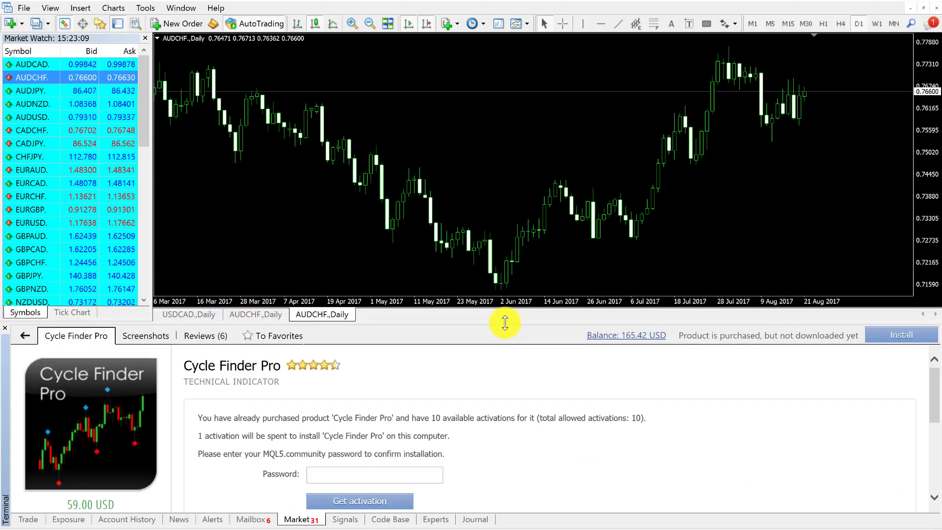
pyautogui.moveTo(505, 324); pyautogui.dragTo(507, 266)
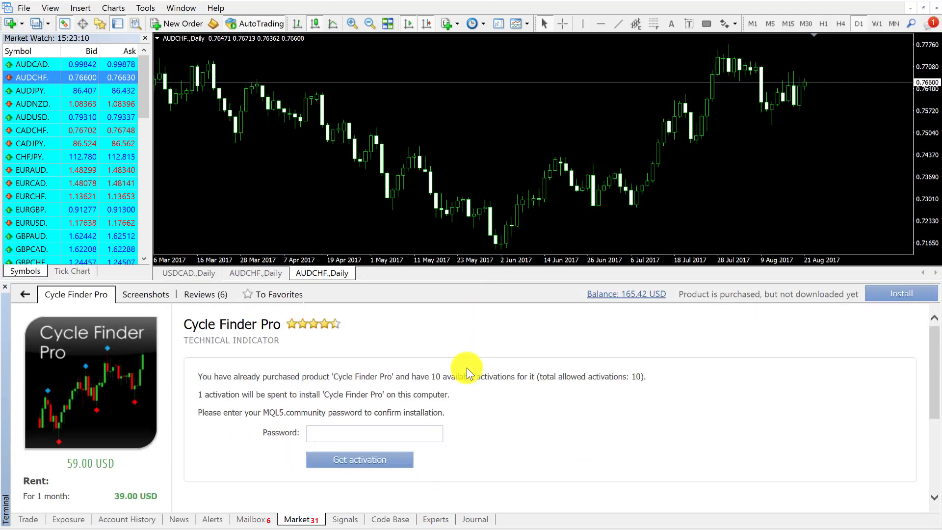
pyautogui.click(327, 434)
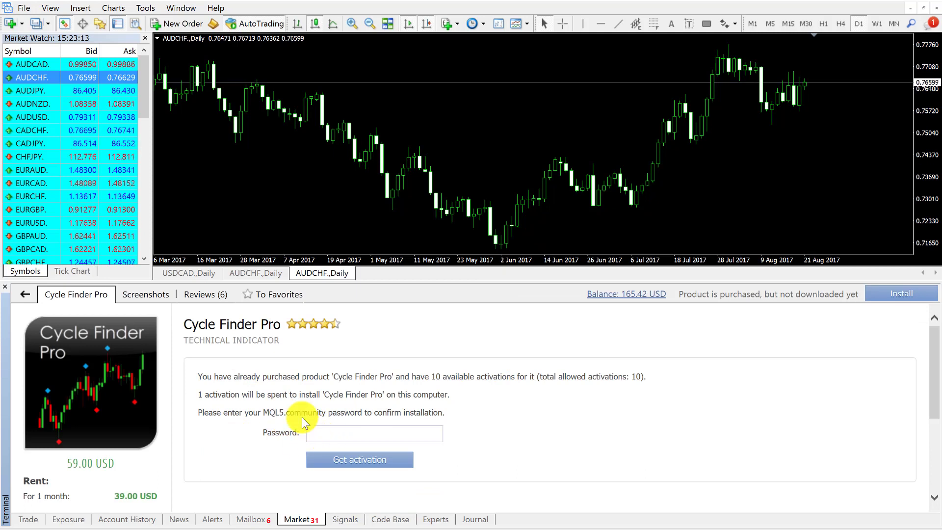
pyautogui.click(333, 435)
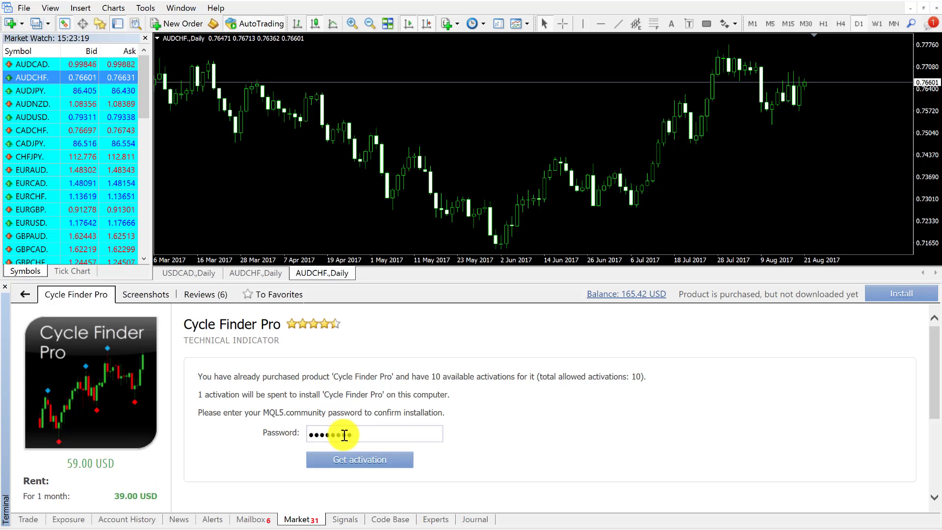
pyautogui.click(355, 460)
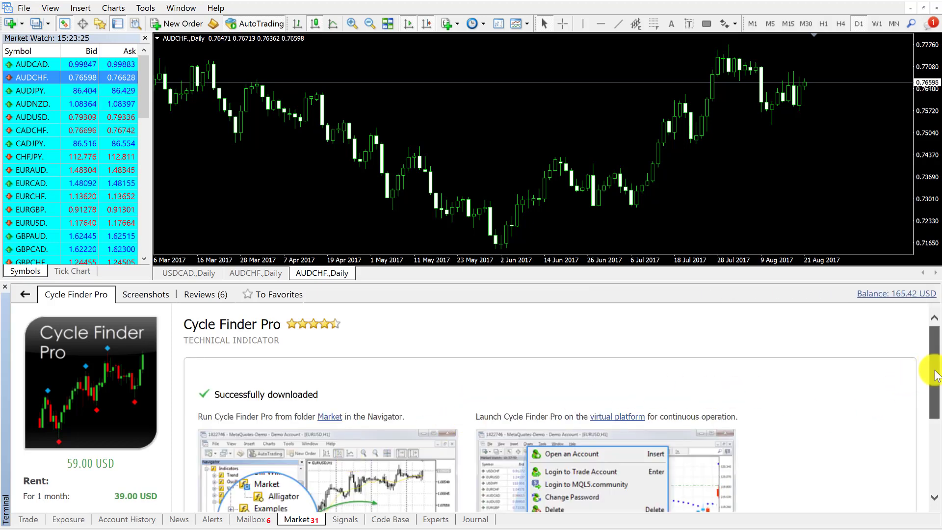
pyautogui.moveTo(933, 345)
pyautogui.mouseDown()
pyautogui.moveTo(936, 359)
pyautogui.moveTo(934, 324)
pyautogui.mouseUp()
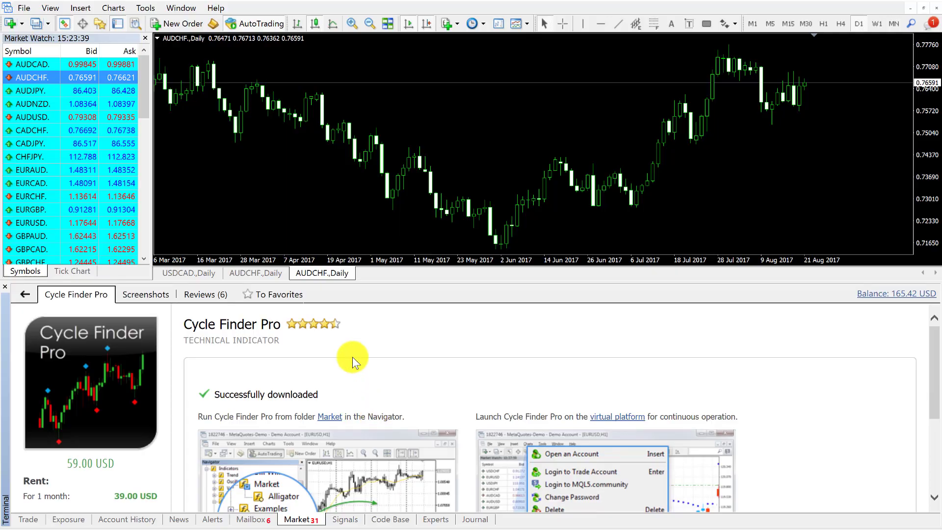
# Close the Terminal panel and show the Navigator with its Indicators tree re-expanded
pyautogui.click(4, 292)
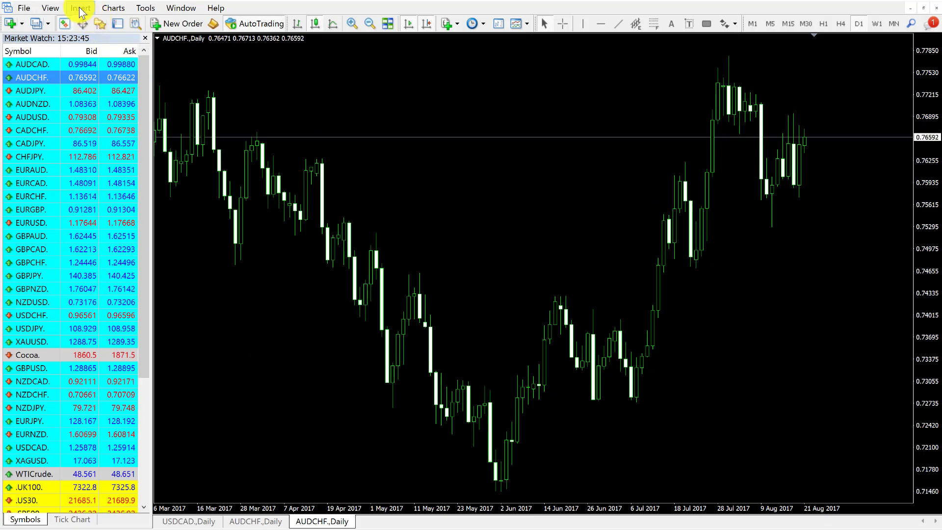
pyautogui.click(52, 9)
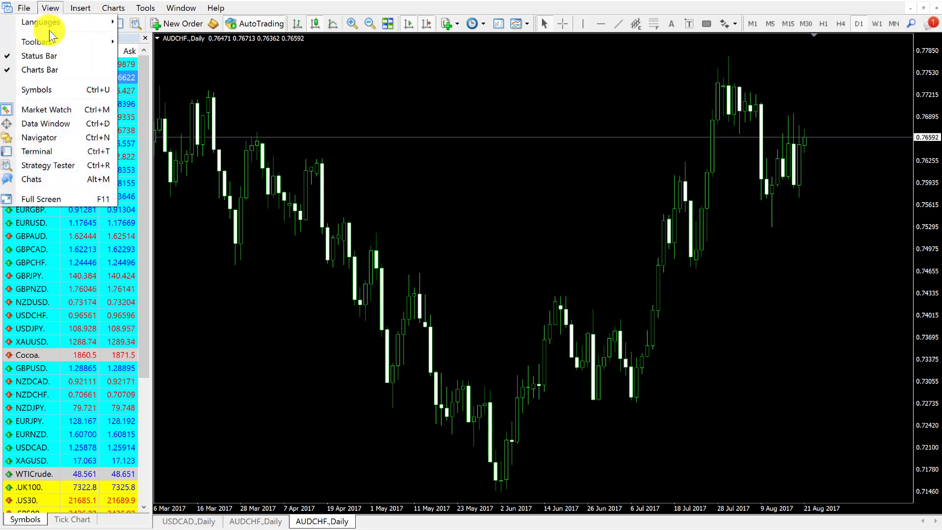
pyautogui.click(43, 137)
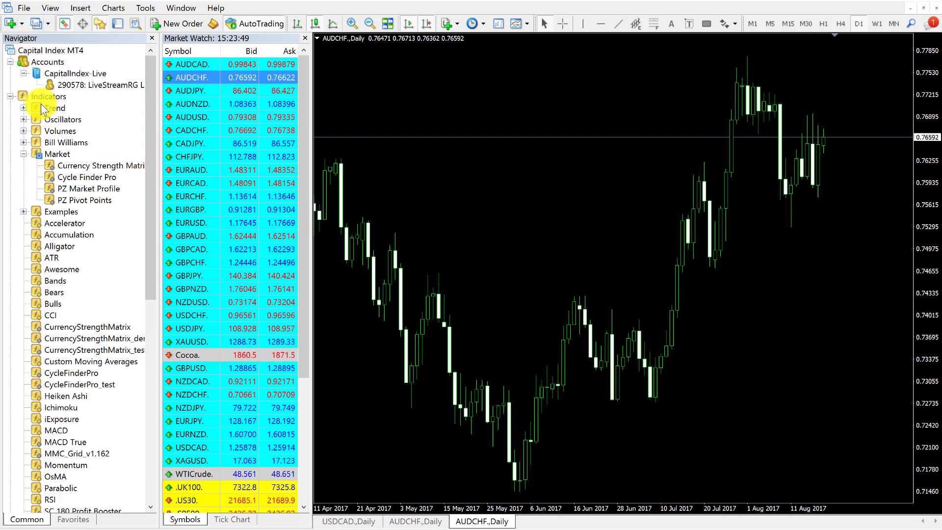
pyautogui.doubleClick(22, 97)
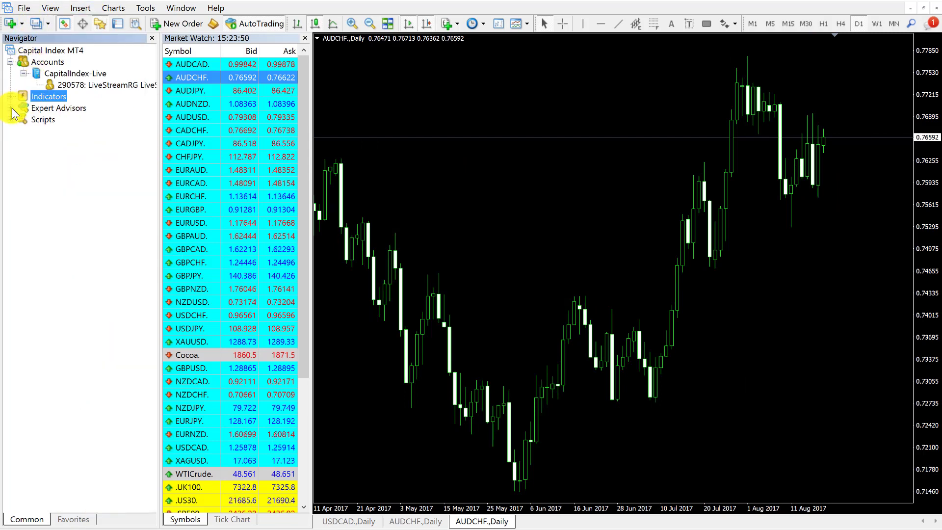
pyautogui.doubleClick(23, 67)
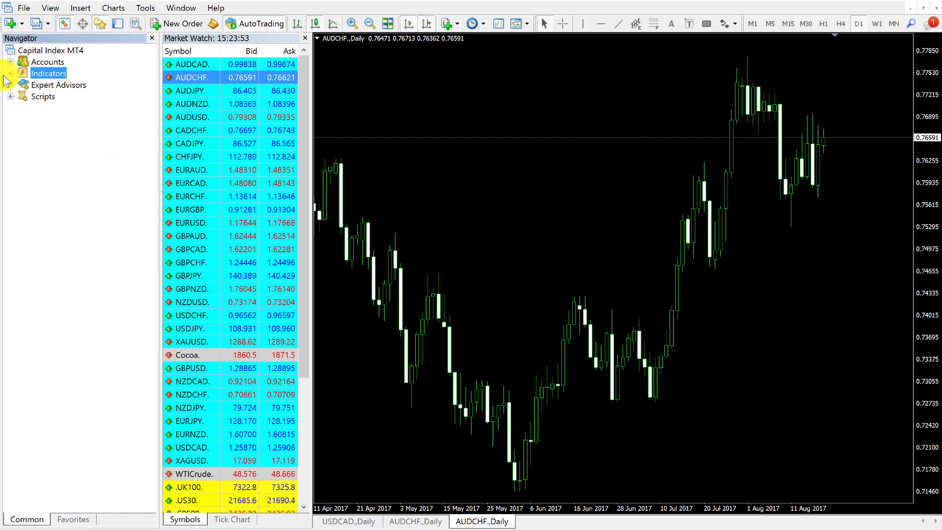
pyautogui.click(9, 74)
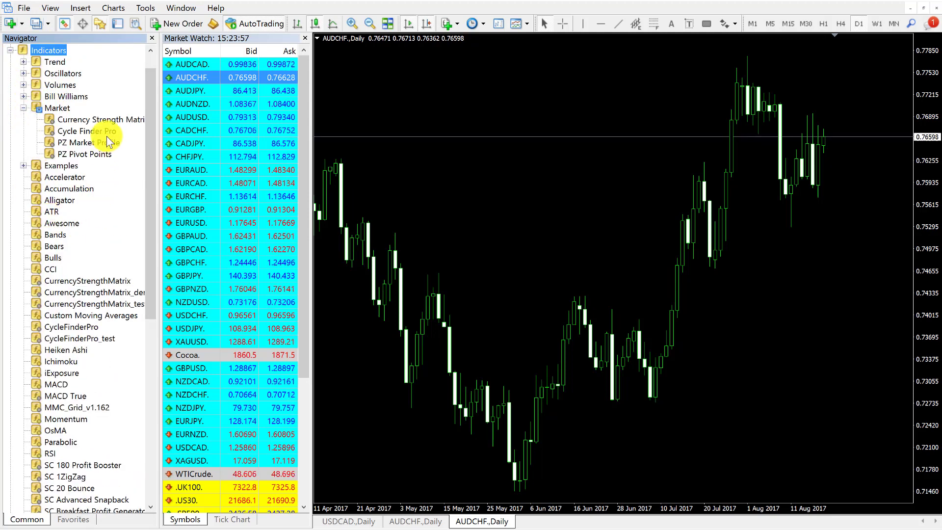
# Drop Cycle Finder Pro from Navigator's Market folder onto the AUDCHF daily chart, reviewing Colors and Inputs
pyautogui.click(80, 132)
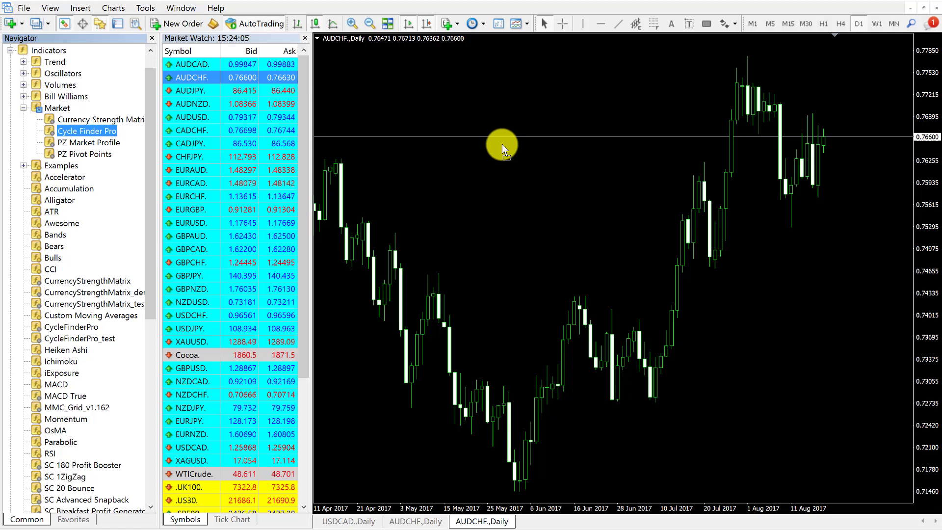
pyautogui.moveTo(502, 147); pyautogui.dragTo(489, 158)
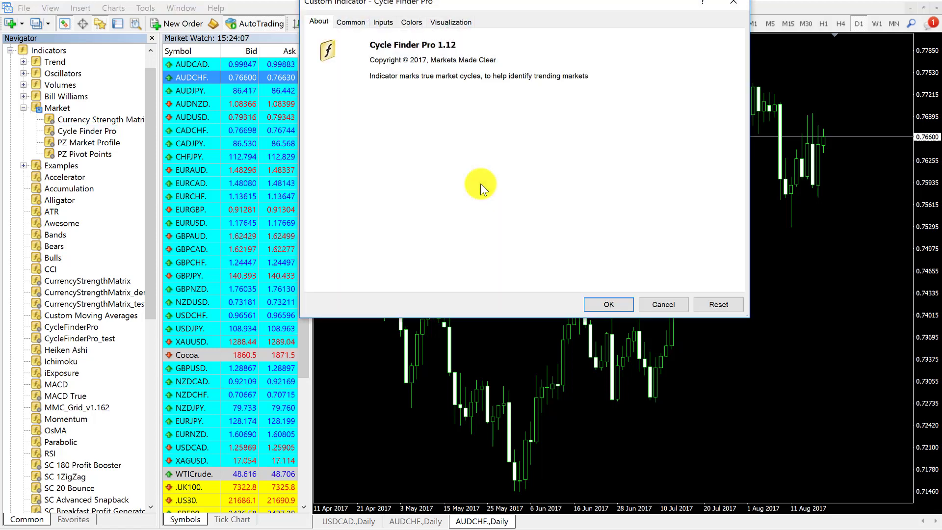
pyautogui.click(412, 23)
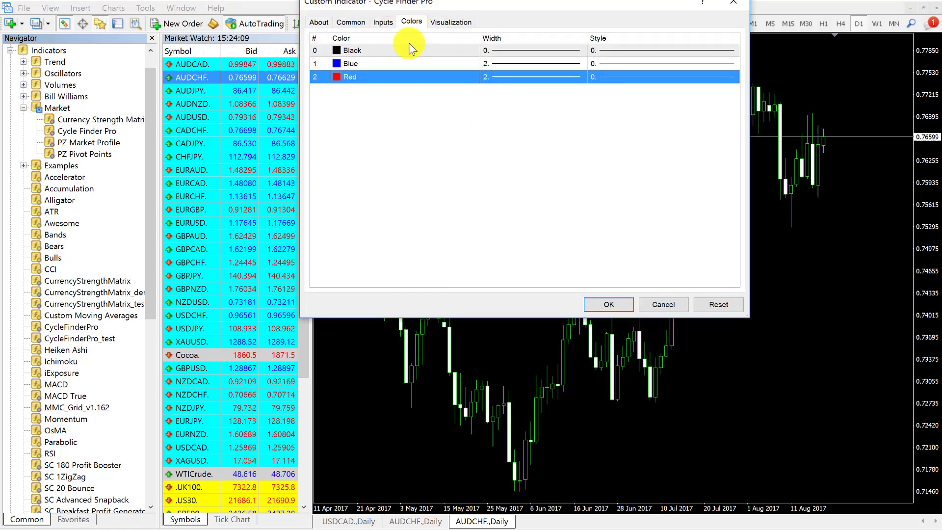
pyautogui.click(382, 22)
pyautogui.click(318, 22)
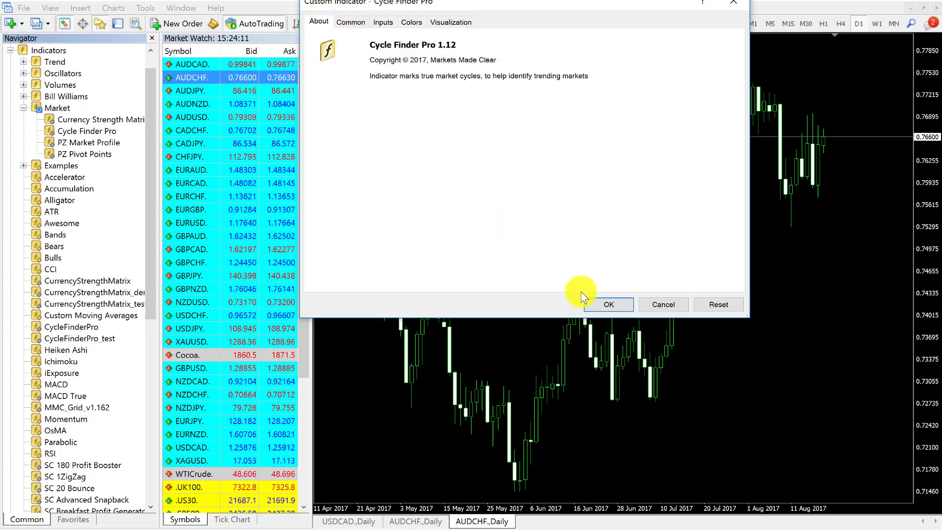
pyautogui.click(607, 304)
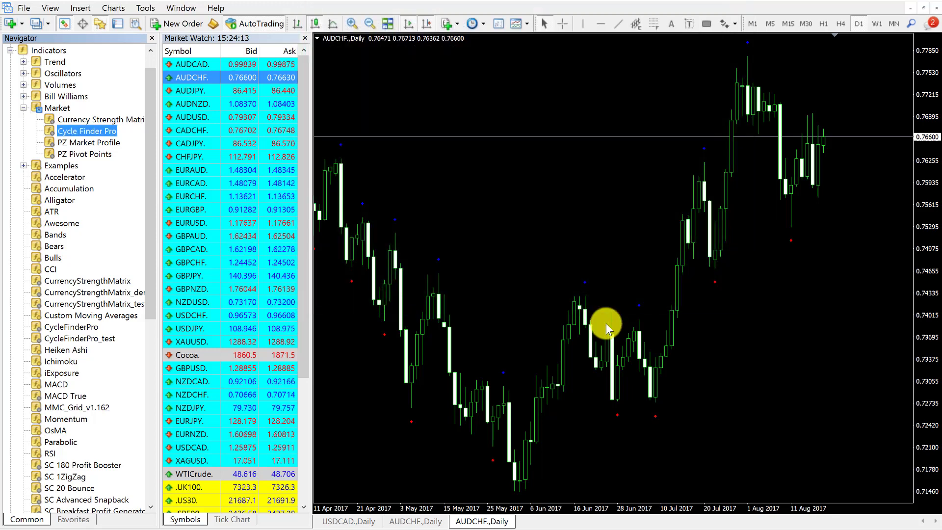